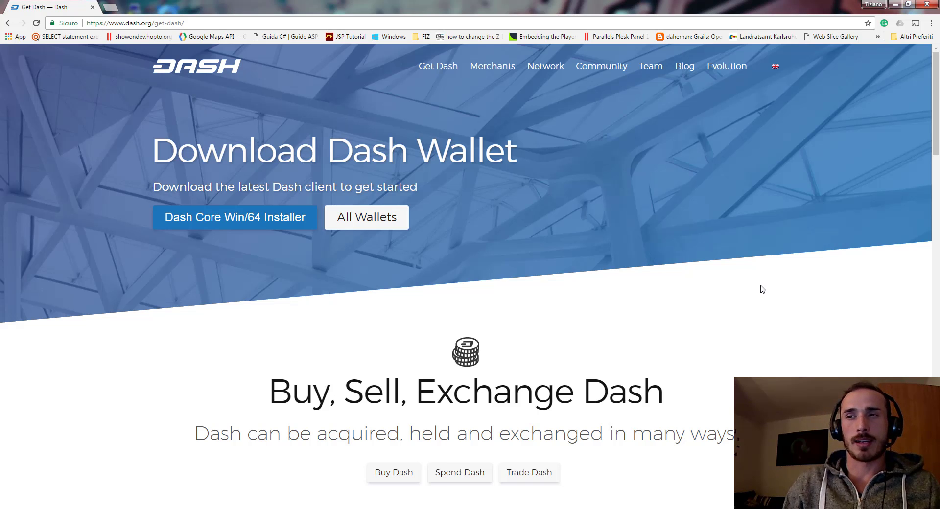
Go back to the dash.org home page, open its wallet download page and download the Dash Core Win/64 installer.
scroll(749, 294, down, 1)
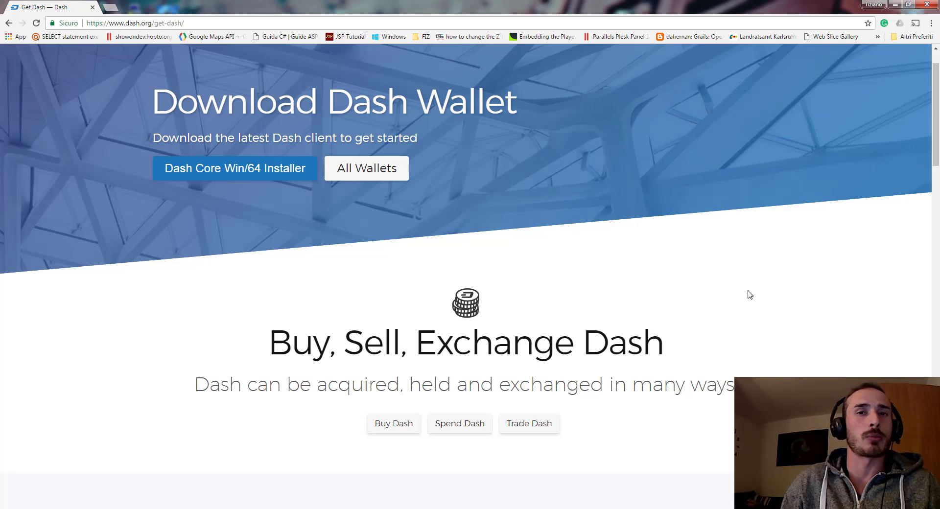
scroll(748, 294, up, 1)
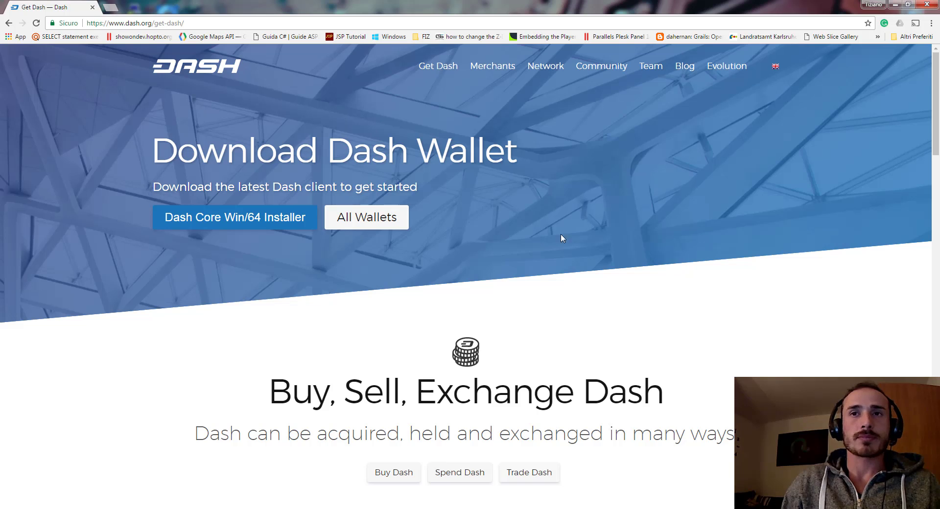
click(9, 24)
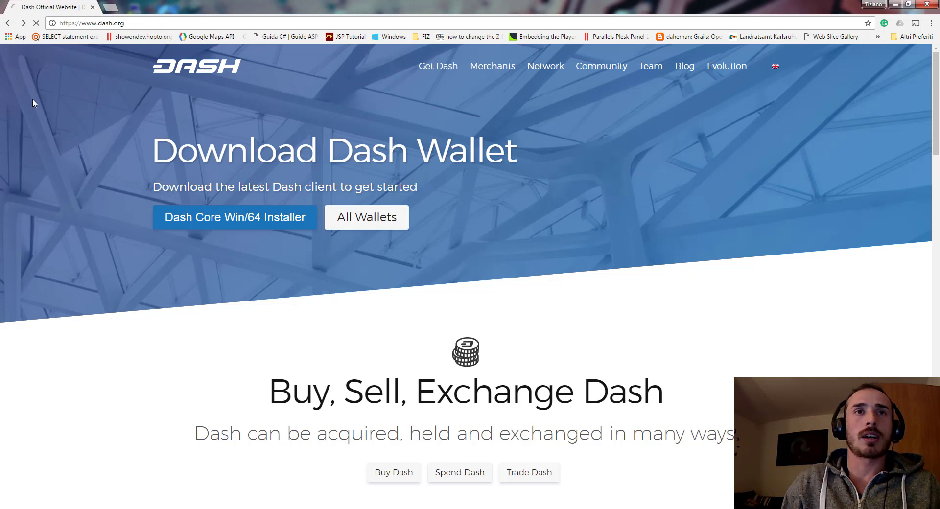
scroll(99, 177, up, 3)
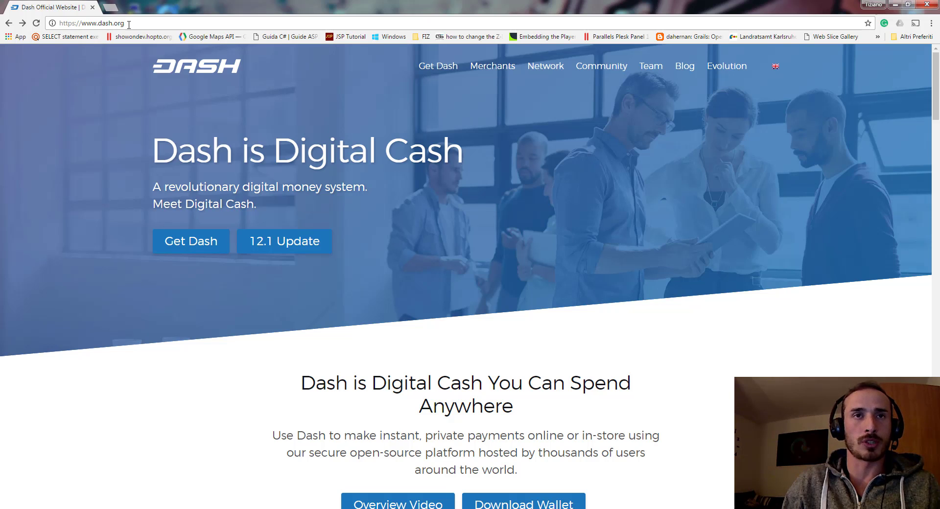
scroll(530, 267, down, 2)
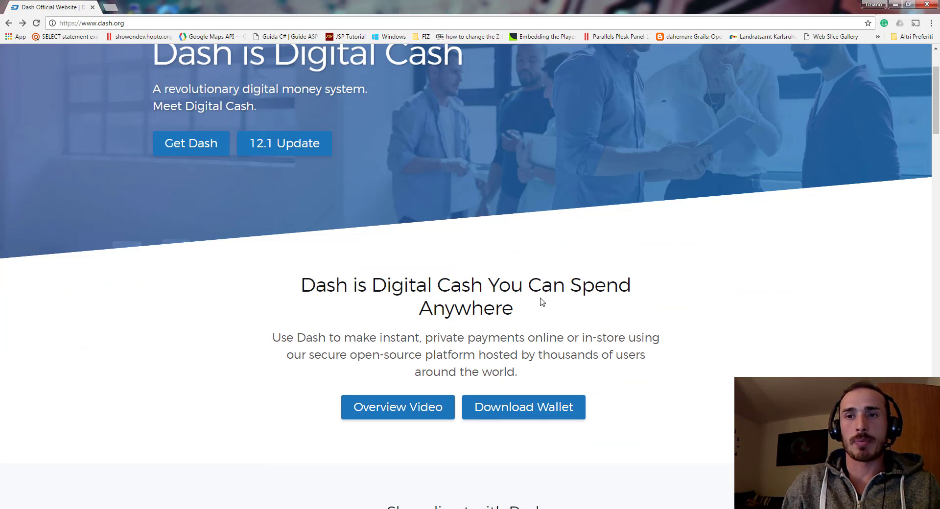
click(514, 407)
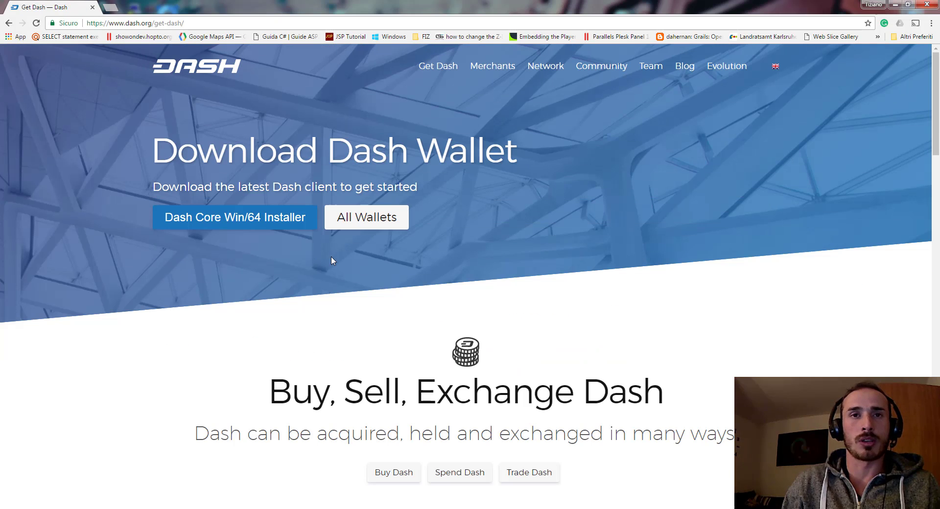
click(185, 217)
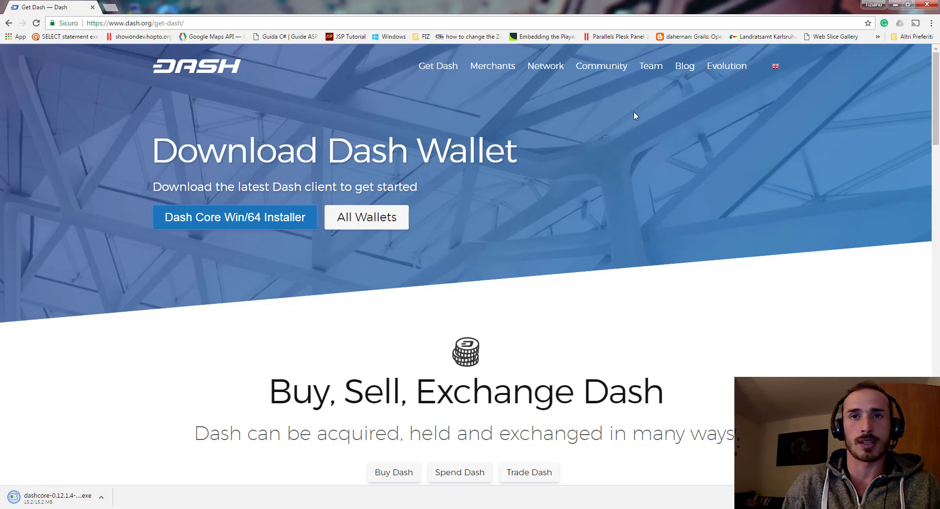
Switch from the browser to the desktop's Dash Core wallet and review its available balance and the form for sending funds.
click(895, 4)
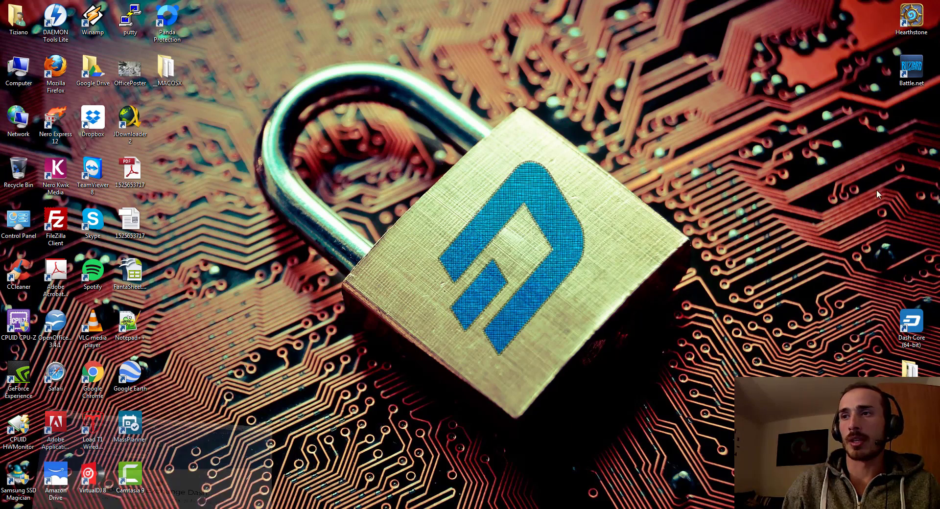
double_click(909, 321)
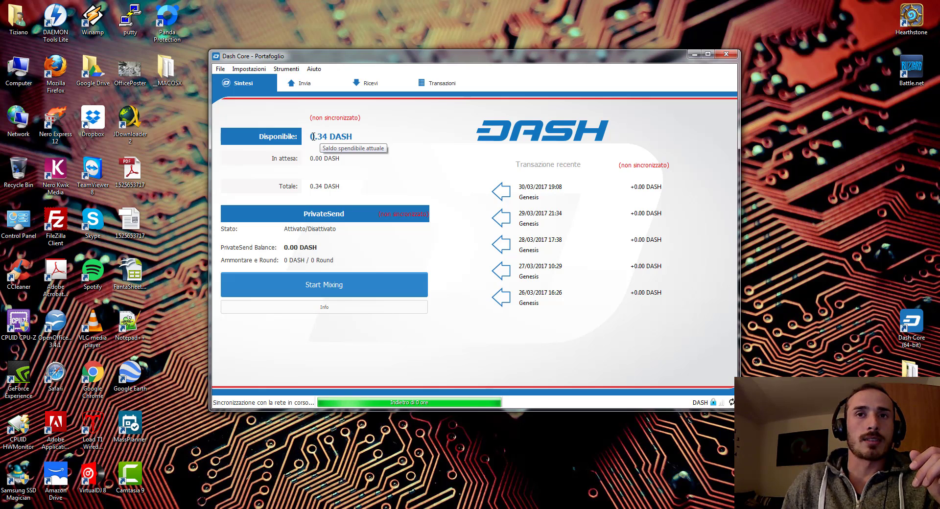
drag(311, 136, 368, 138)
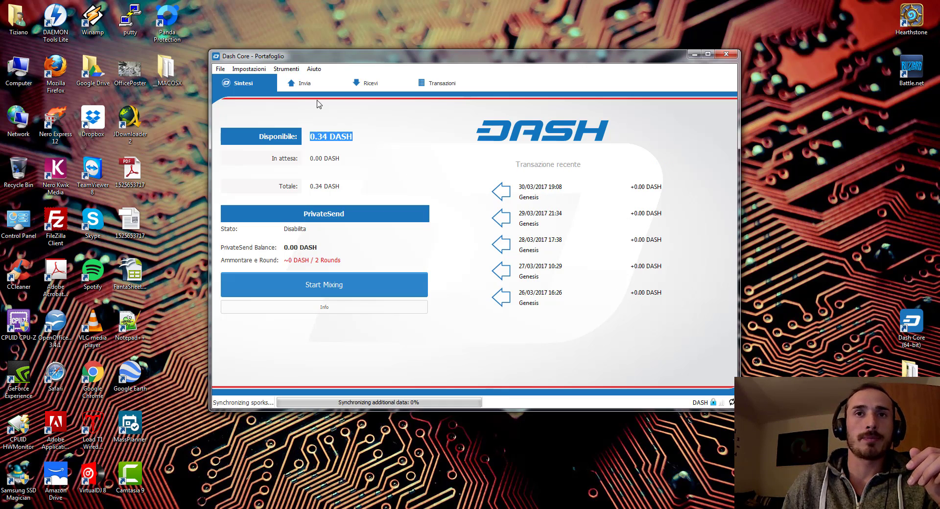
click(302, 89)
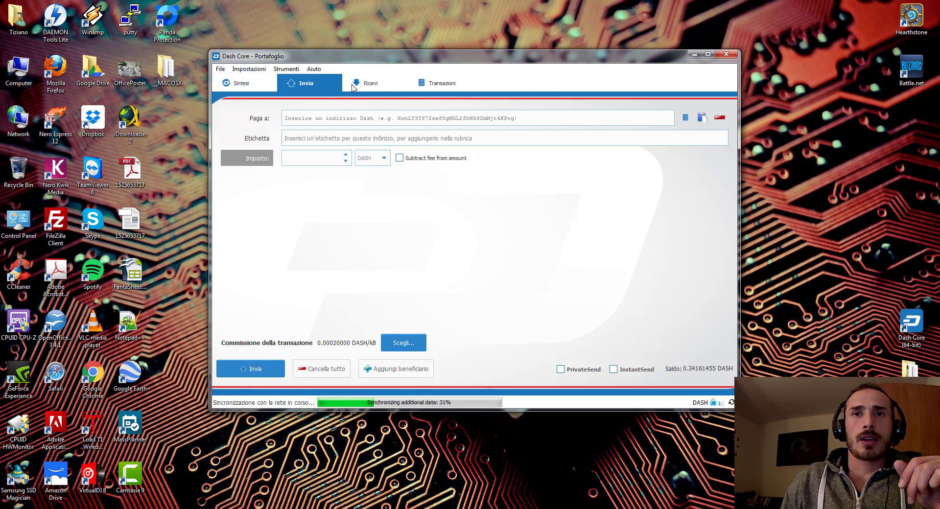
Create a payment request for receiving Dash with the label "video wallet".
click(353, 86)
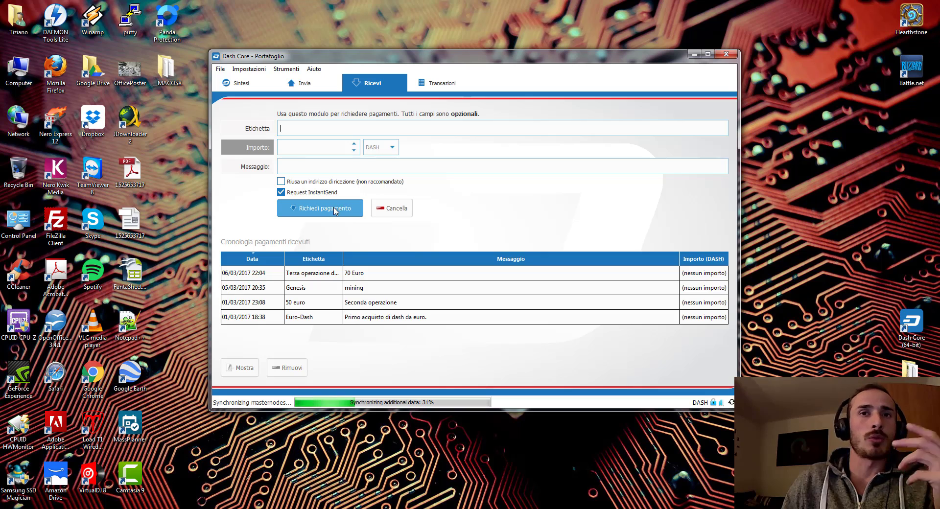
text(vi)
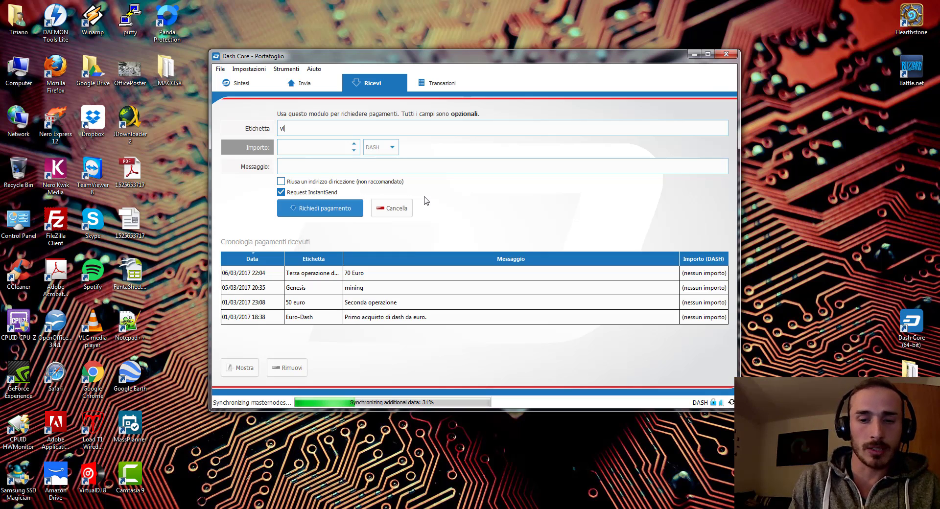
text(deo wallet)
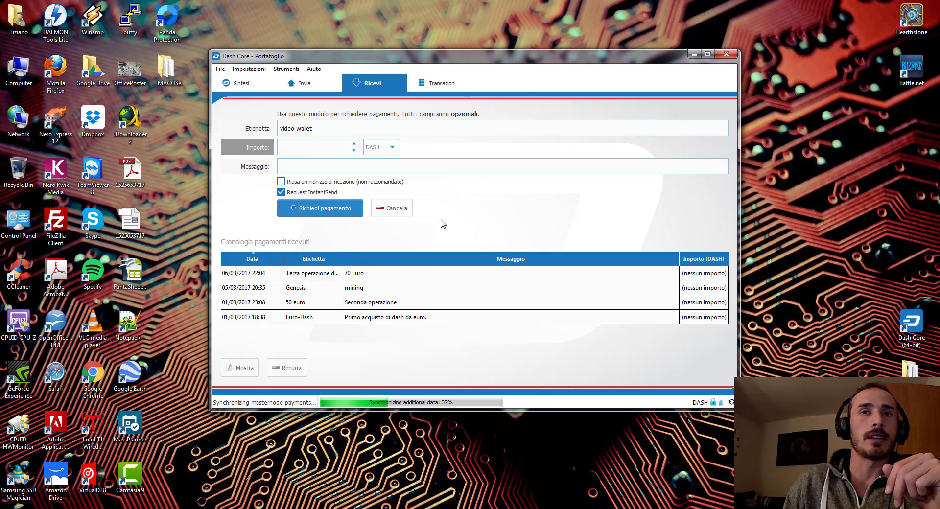
click(299, 210)
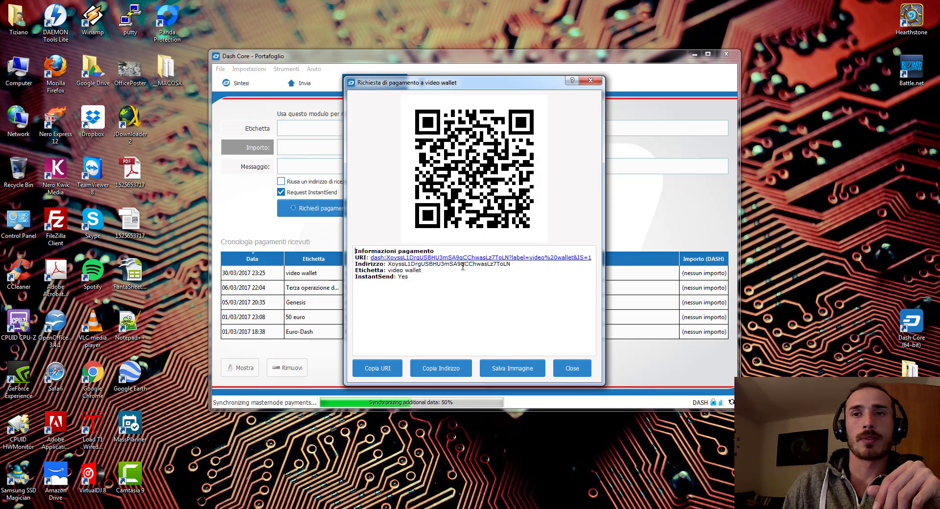
Examine the "video wallet" request's receiving address and QR code, reopening its details from the received payments history.
drag(388, 264, 513, 265)
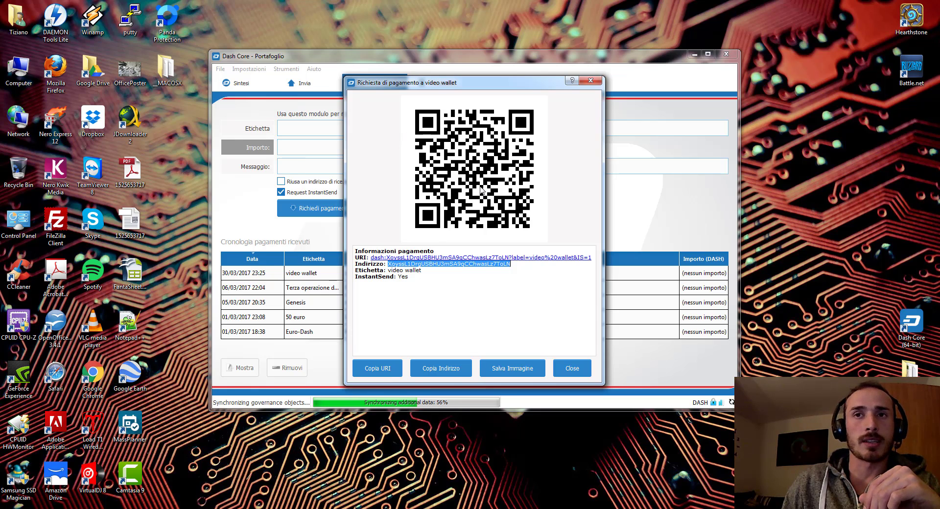
click(561, 370)
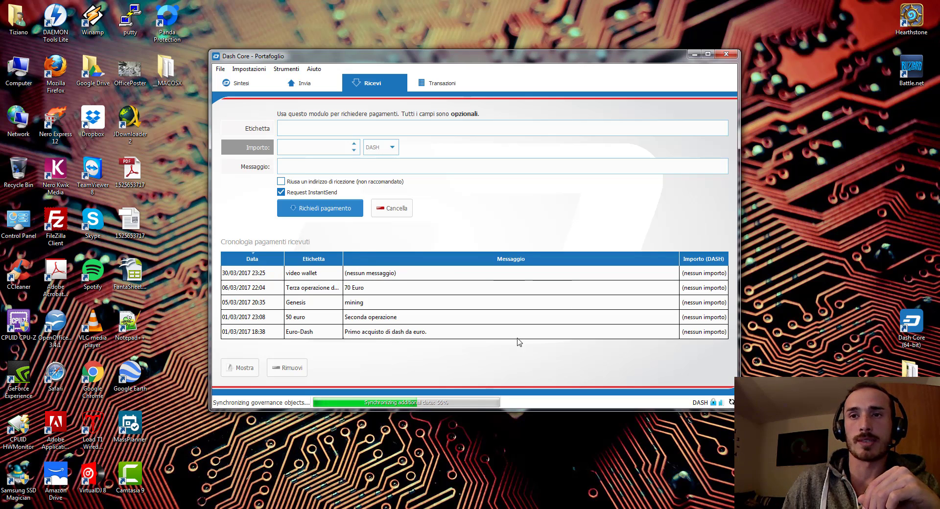
double_click(405, 274)
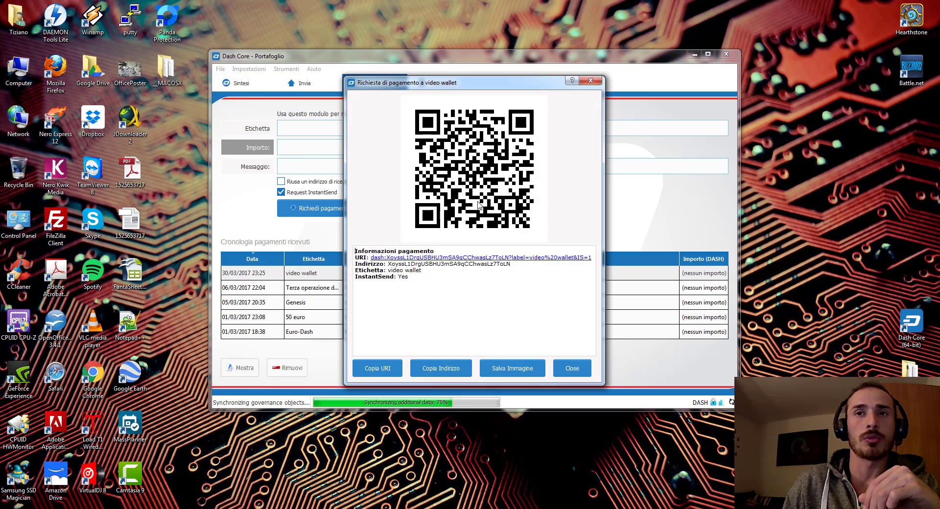
click(571, 367)
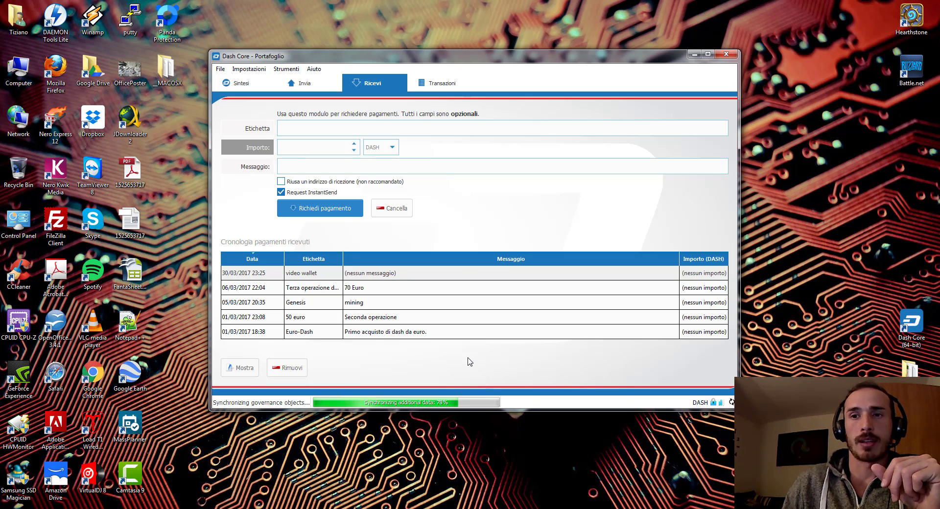
Review the wallet's transaction history, its lock status and the available encryption and passphrase options.
click(425, 87)
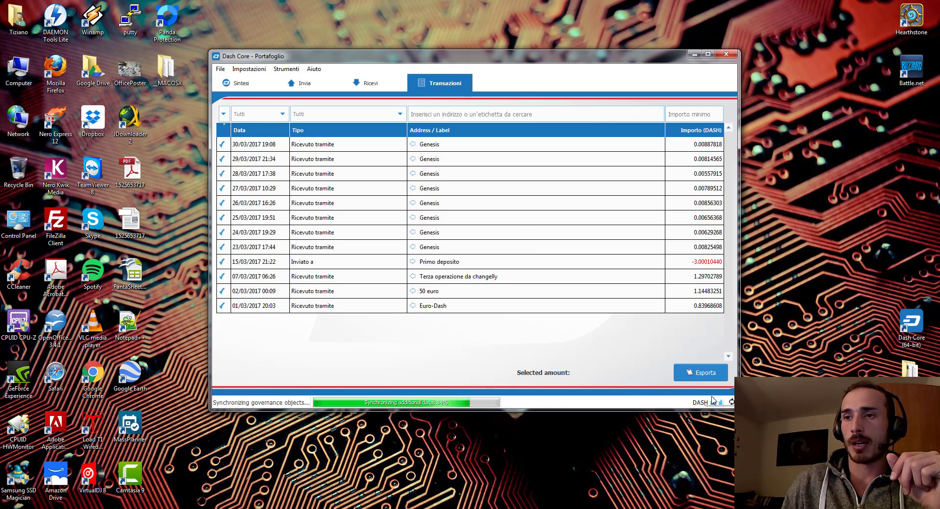
mouse_move(716, 404)
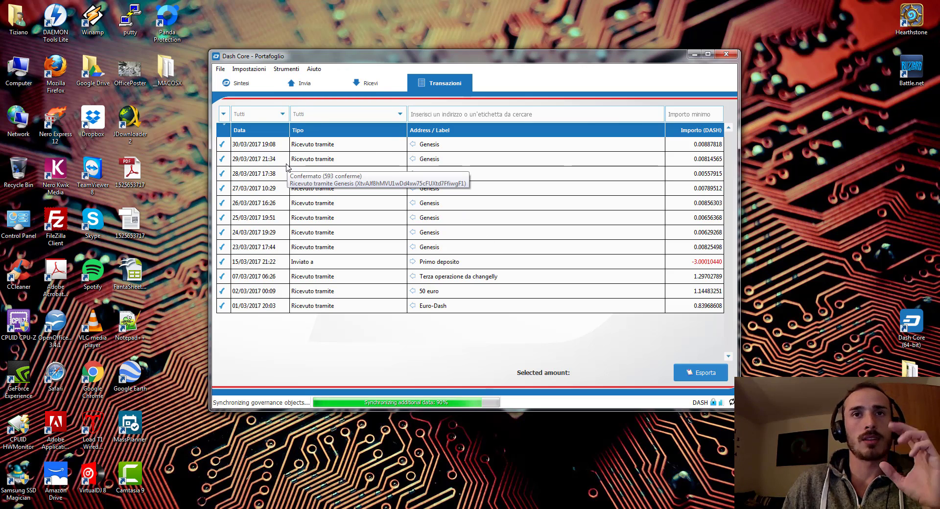
click(247, 69)
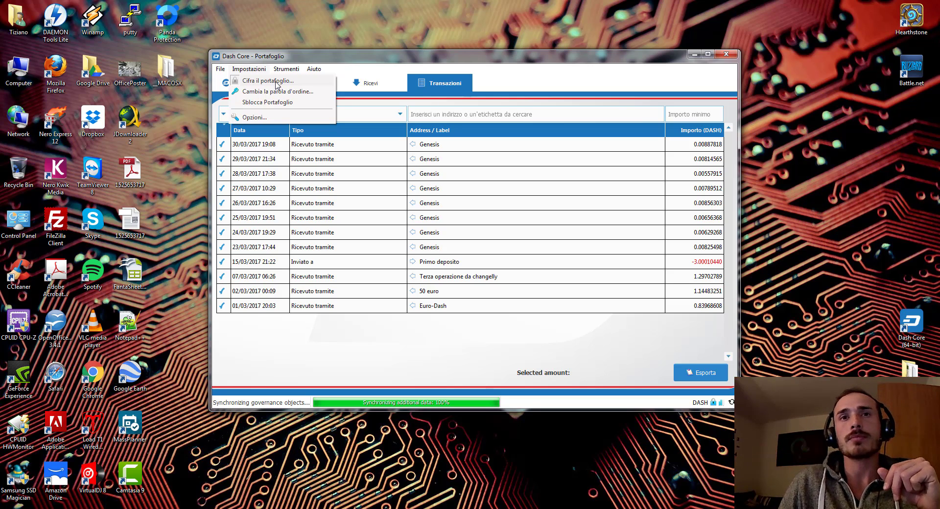
Accept changing the Windows color scheme to Windows 7 Basic.
click(219, 72)
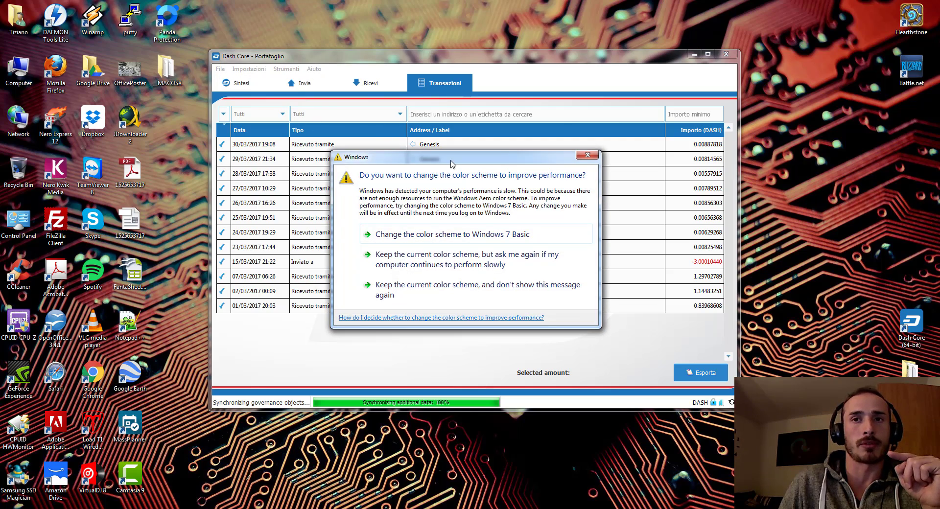
click(466, 234)
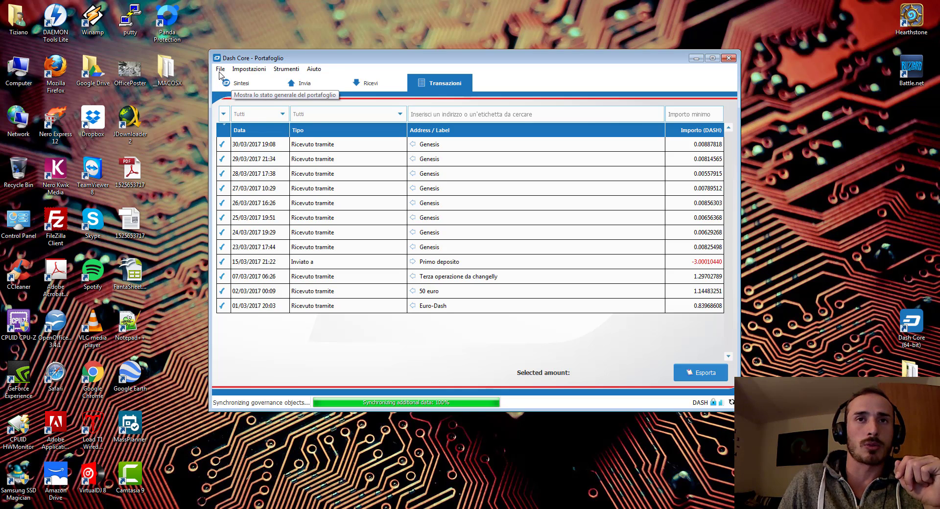
Back up the wallet to the Desktop as a .dat file named videoWalletBackup.
click(220, 70)
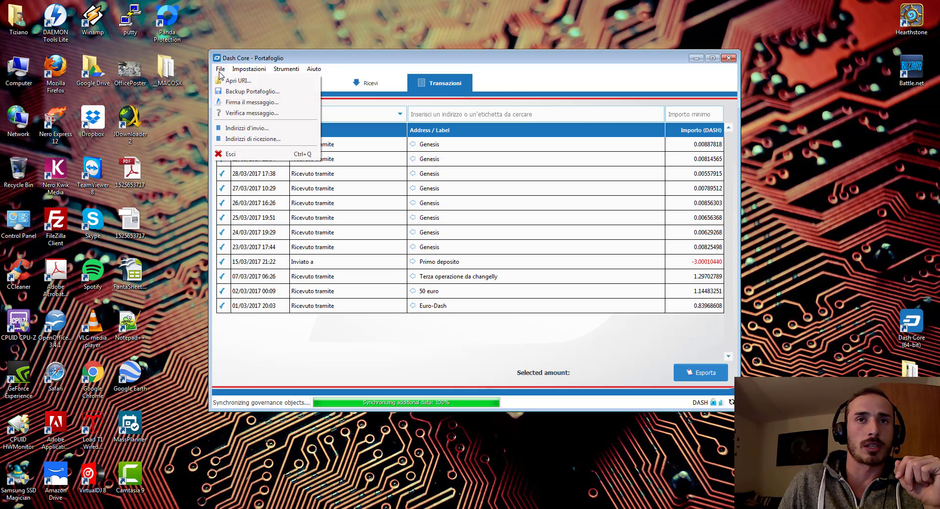
click(237, 92)
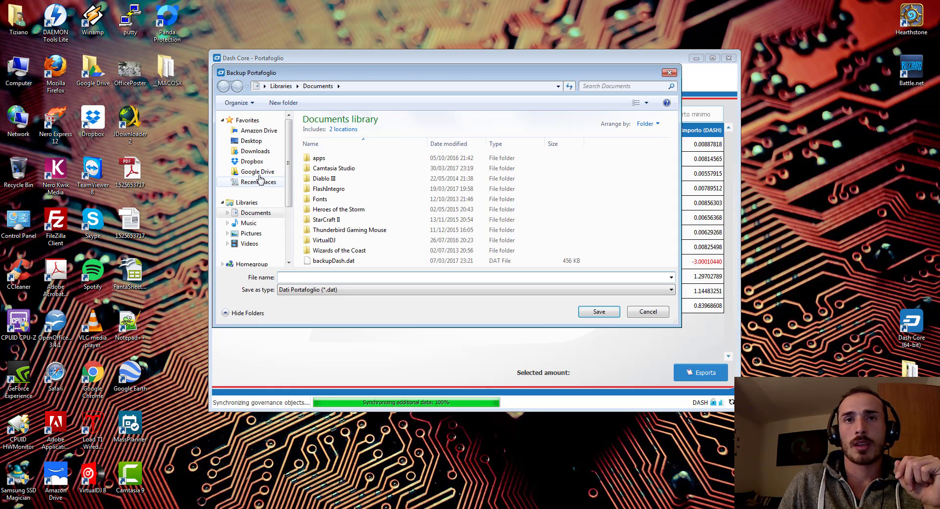
click(247, 142)
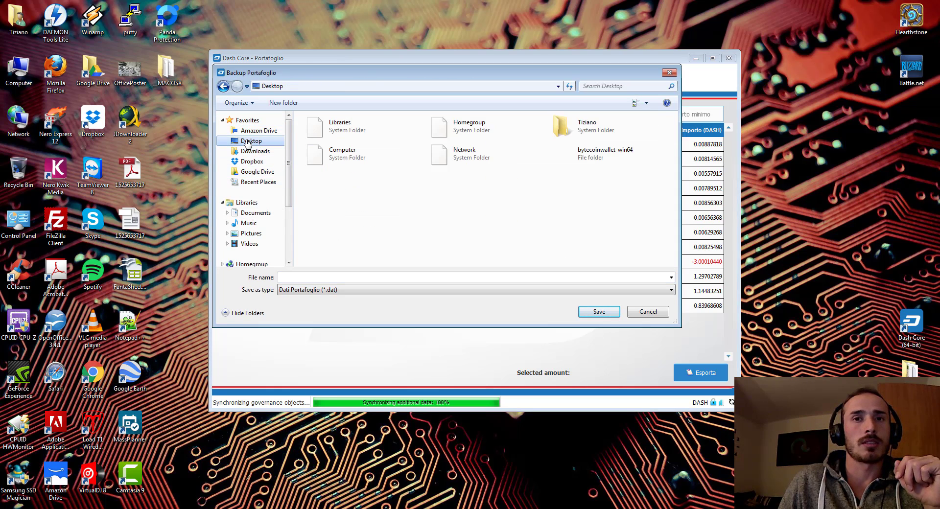
click(297, 276)
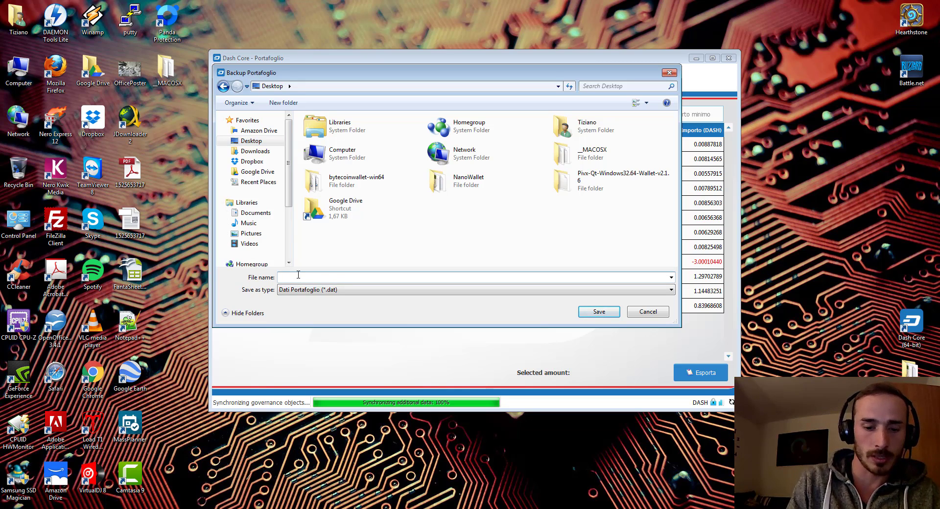
text(video)
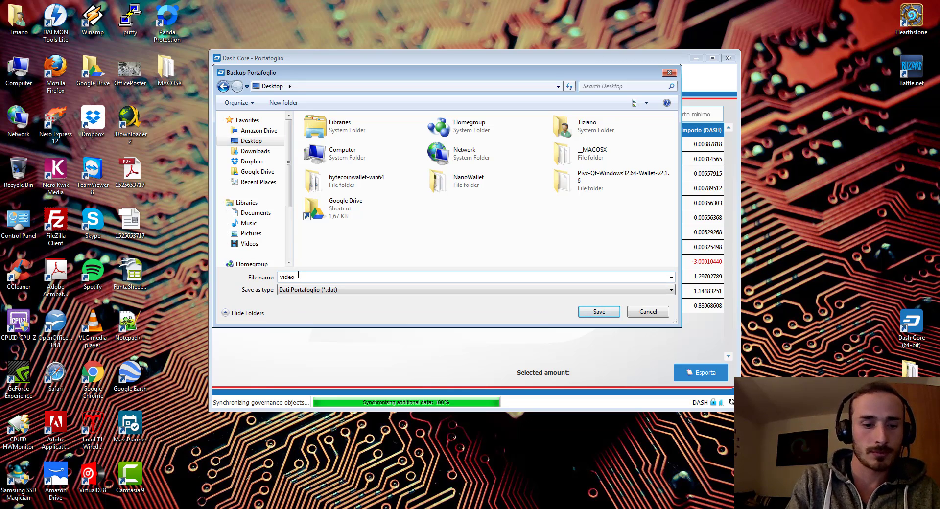
text(Wa)
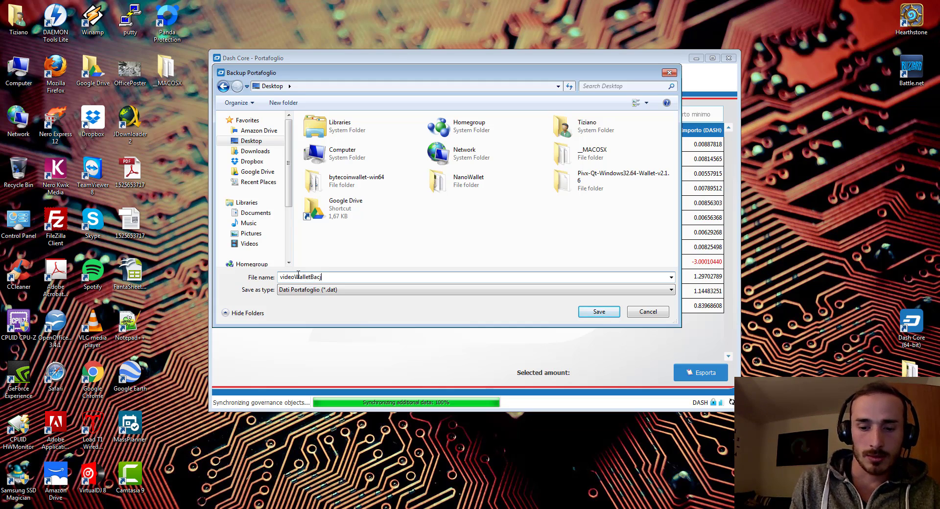
text(lletBackup)
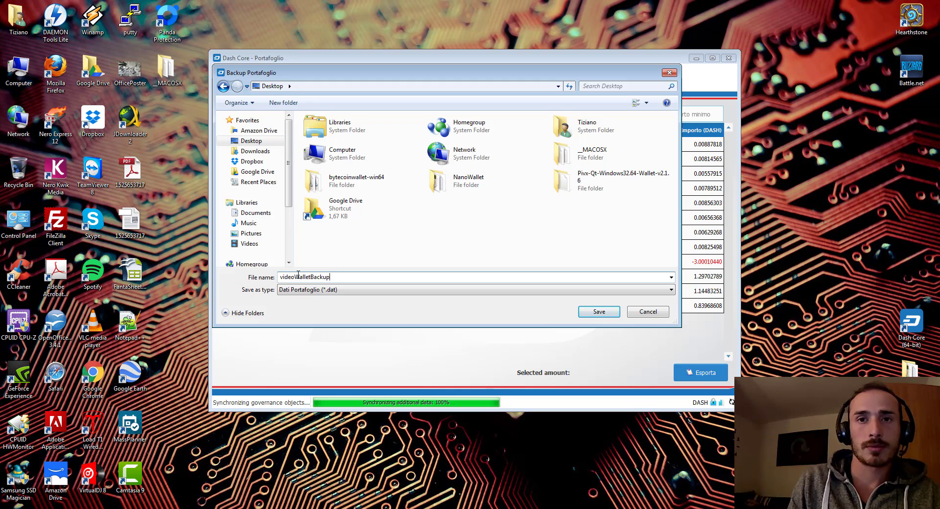
click(598, 311)
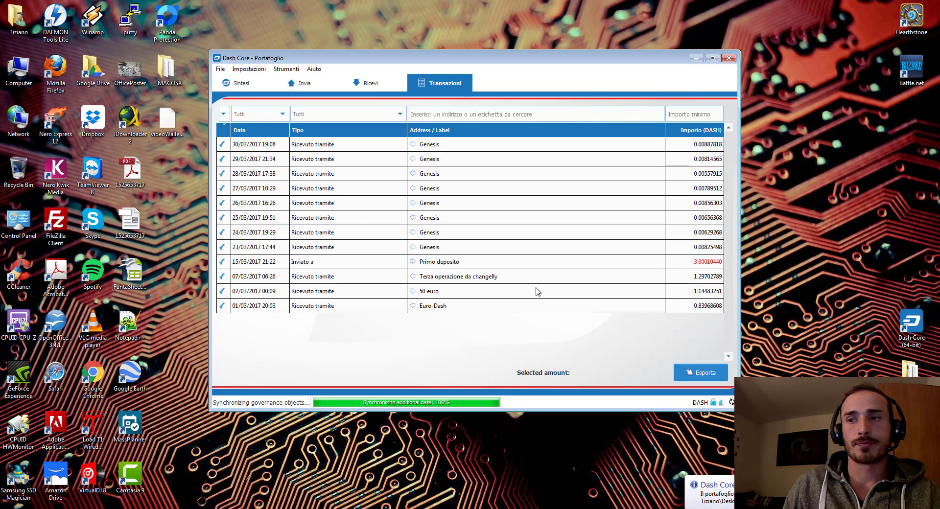
Minimize the wallet window and move the videoWalletBackup.dat file to the middle of the desktop.
click(167, 123)
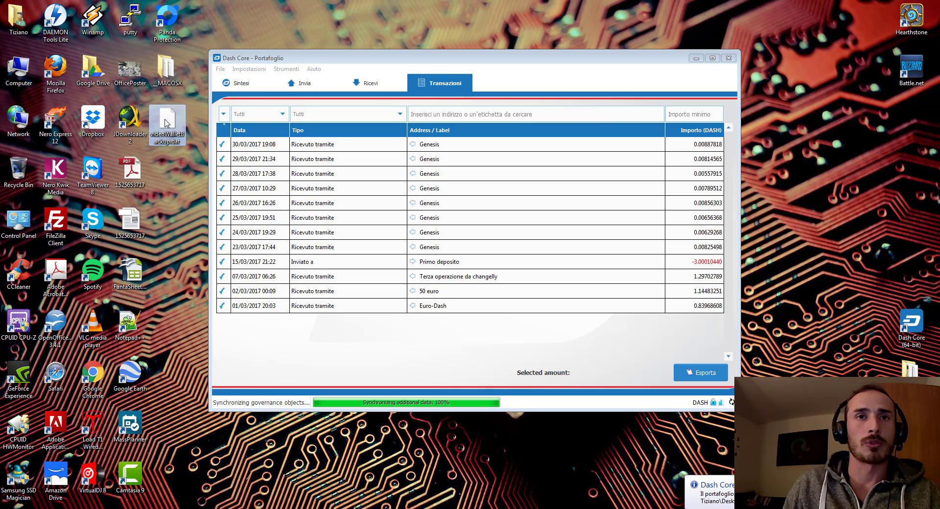
click(695, 58)
drag(166, 122, 417, 237)
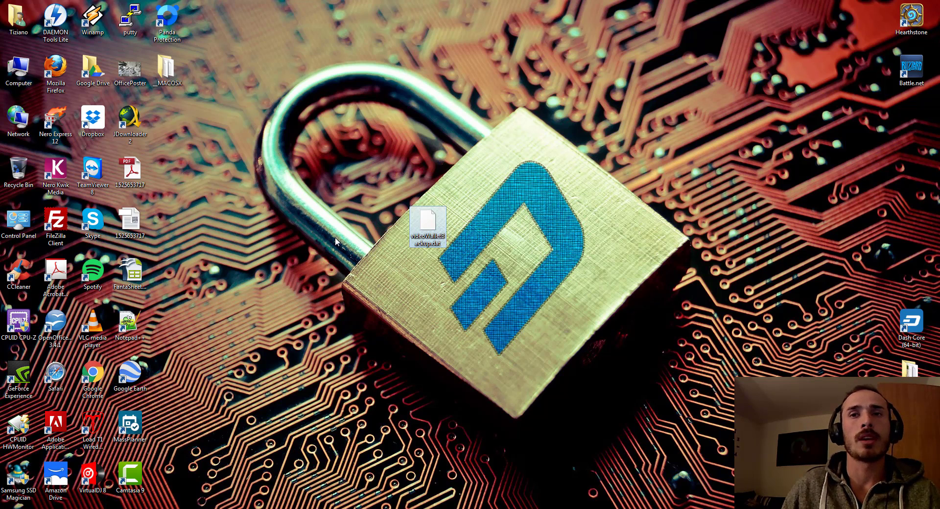
mouse_move(420, 225)
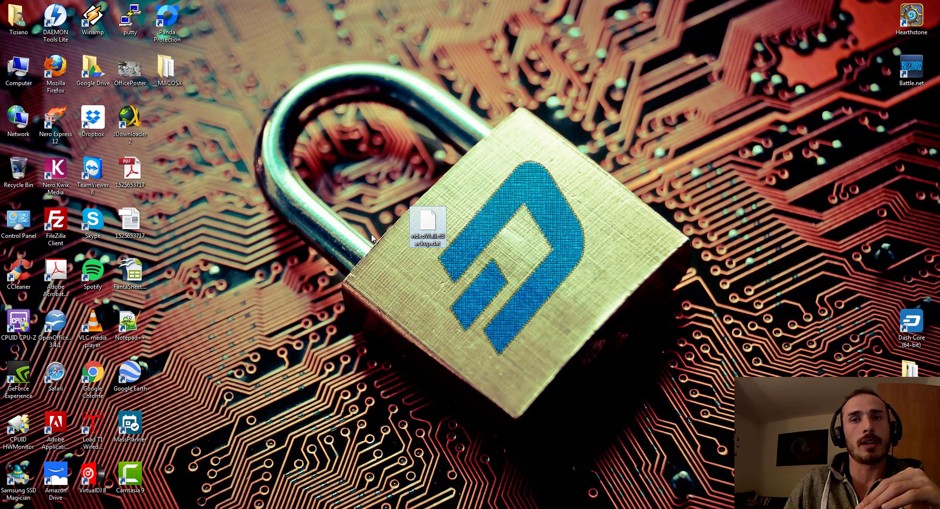
mouse_move(425, 241)
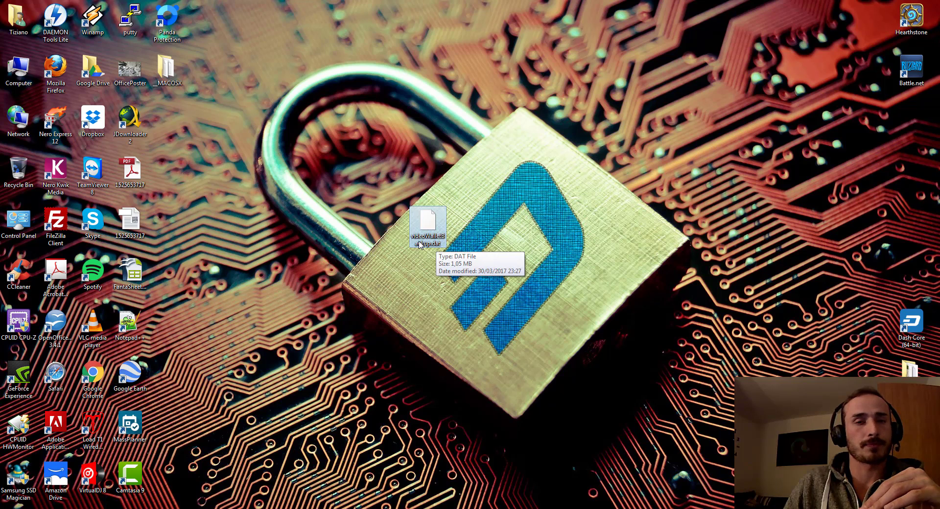